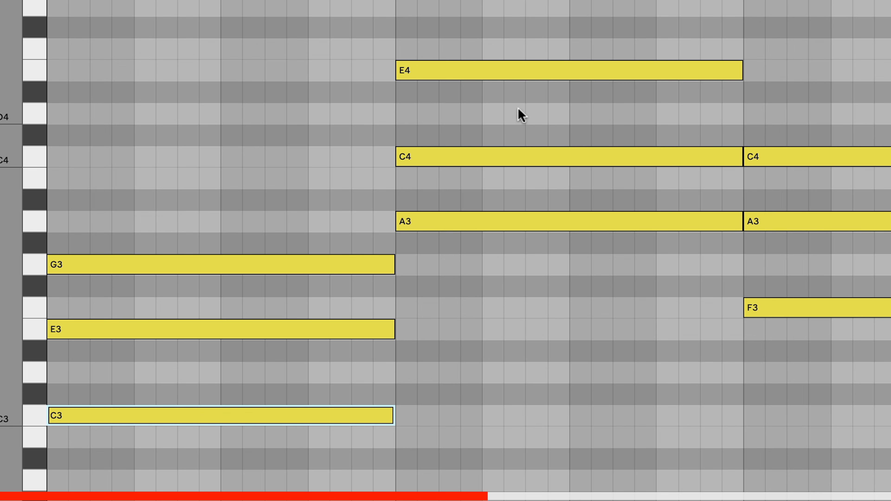
# Step: Select the three notes of the second chord and, separately, those of the first chord to compare their positions
pyautogui.moveTo(440, 252); pyautogui.dragTo(435, 0)
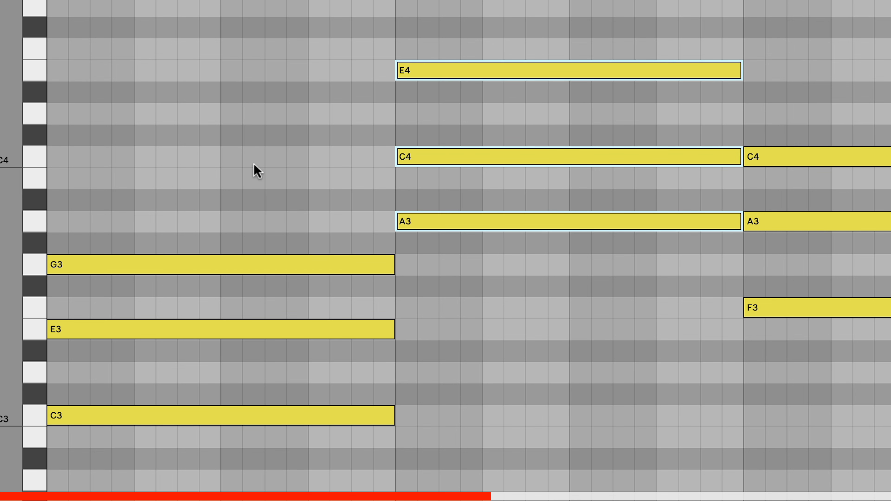
pyautogui.click(330, 199)
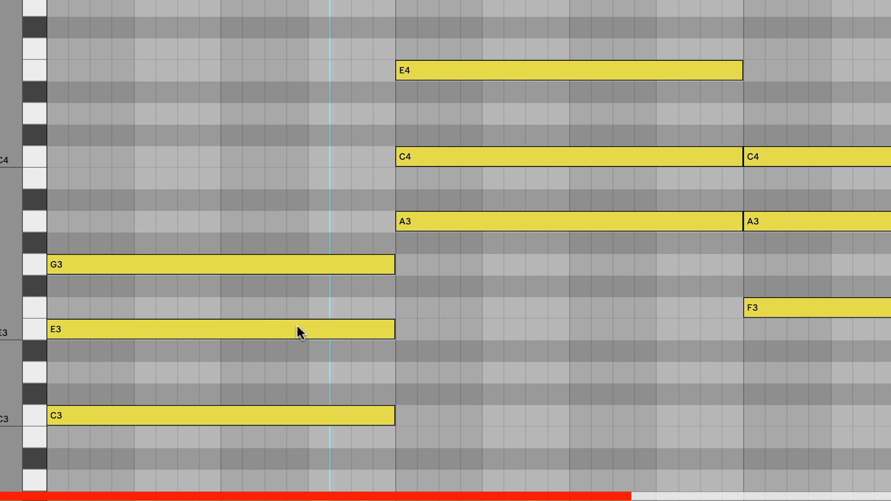
pyautogui.scroll(-2, 239, 297)
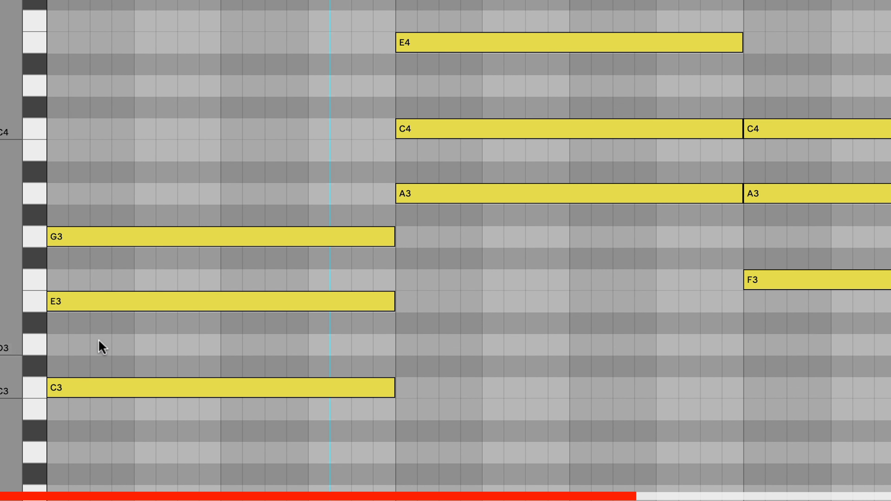
pyautogui.moveTo(169, 471); pyautogui.dragTo(169, 113)
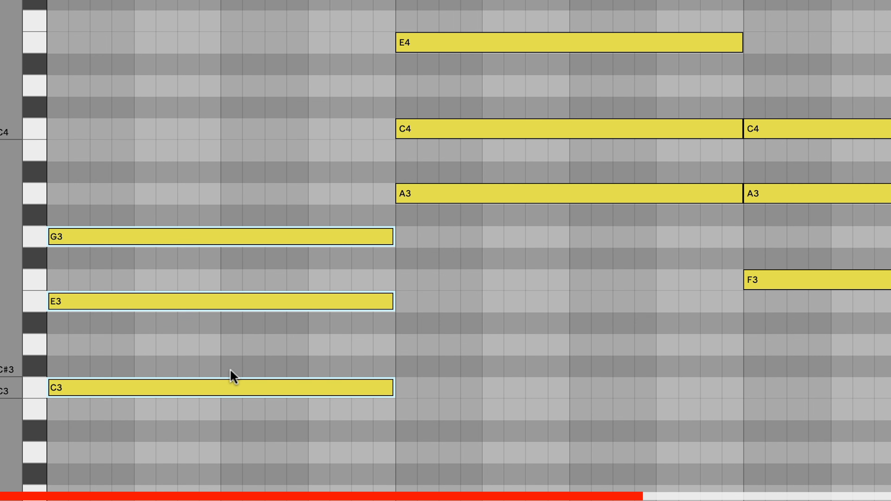
pyautogui.click(427, 247)
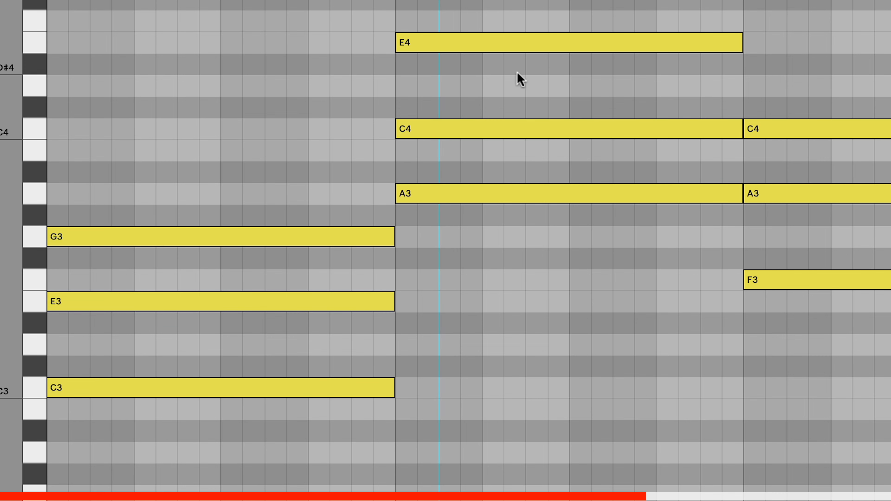
# Step: Lower the second chord's E4 and C4 by one octave to E3 and C3
pyautogui.scroll(3, 501, 135)
pyautogui.click(461, 93)
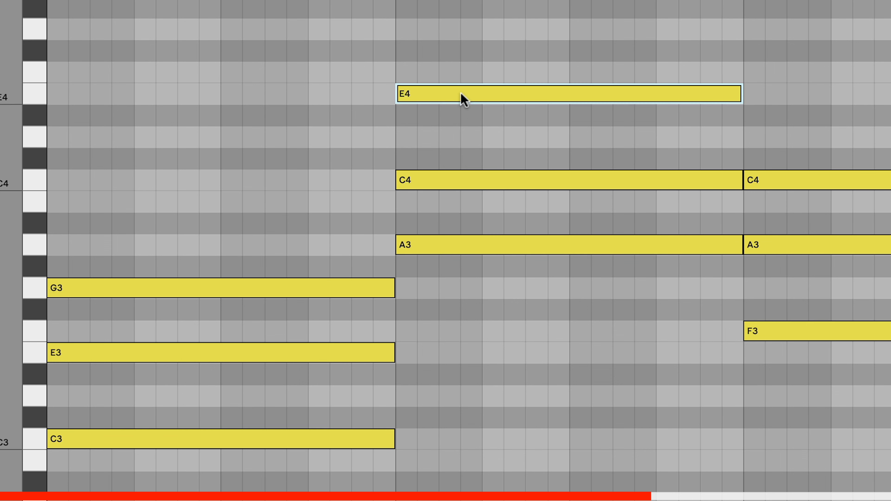
pyautogui.hotkey('shift', 'Down')
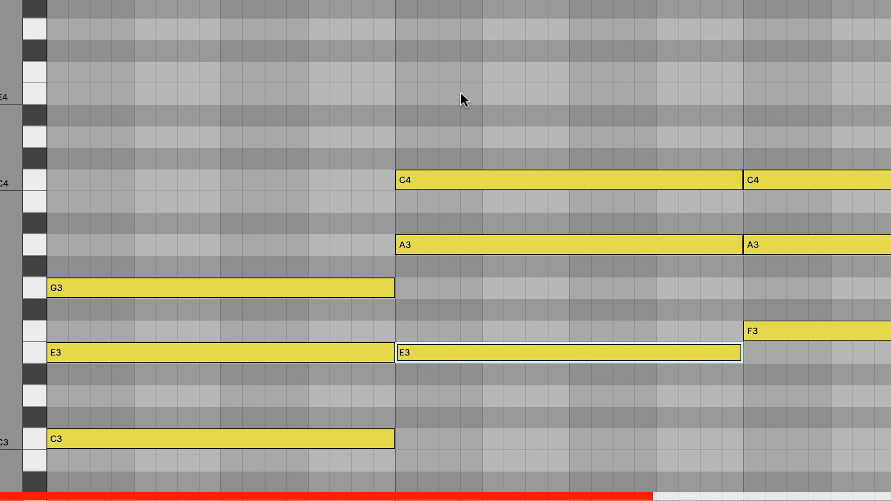
pyautogui.click(463, 179)
pyautogui.hotkey('shift', 'Down')
pyautogui.scroll(-2, 512, 293)
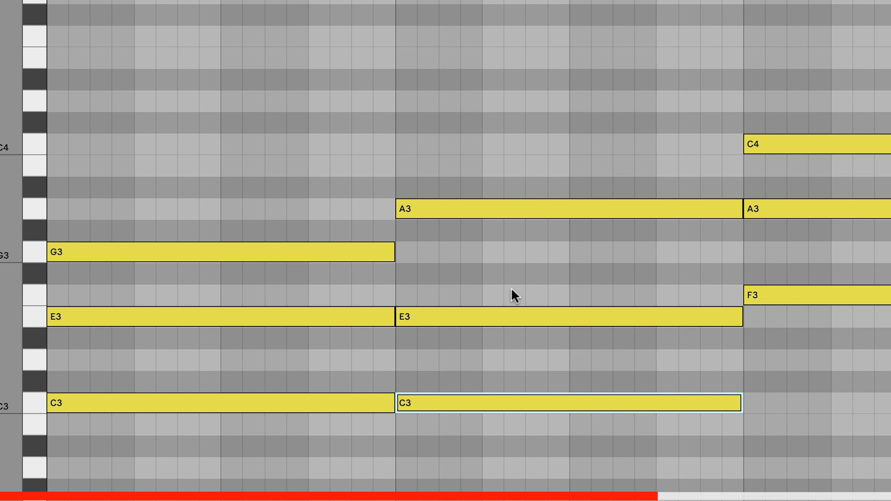
# Step: Lower the top note of the third chord by one octave, from C4 to C3
pyautogui.hscroll(10, 548, 398)
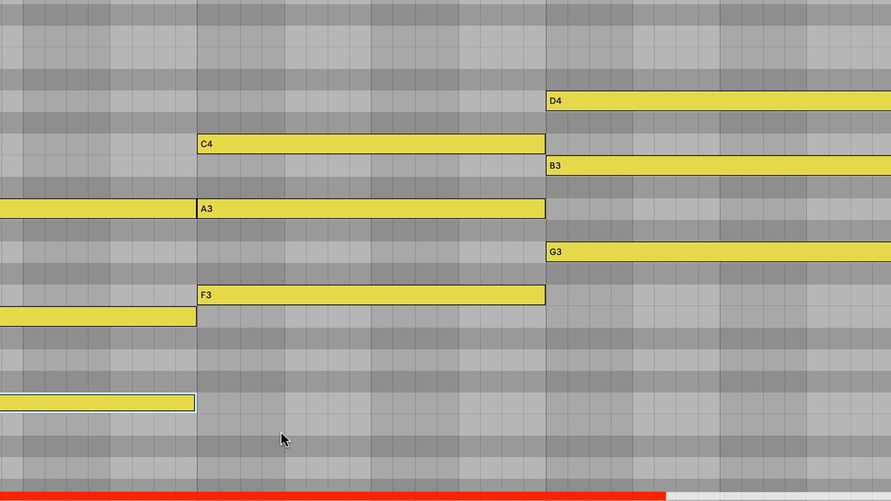
pyautogui.moveTo(282, 438); pyautogui.dragTo(282, 139)
pyautogui.click(299, 87)
pyautogui.click(241, 146)
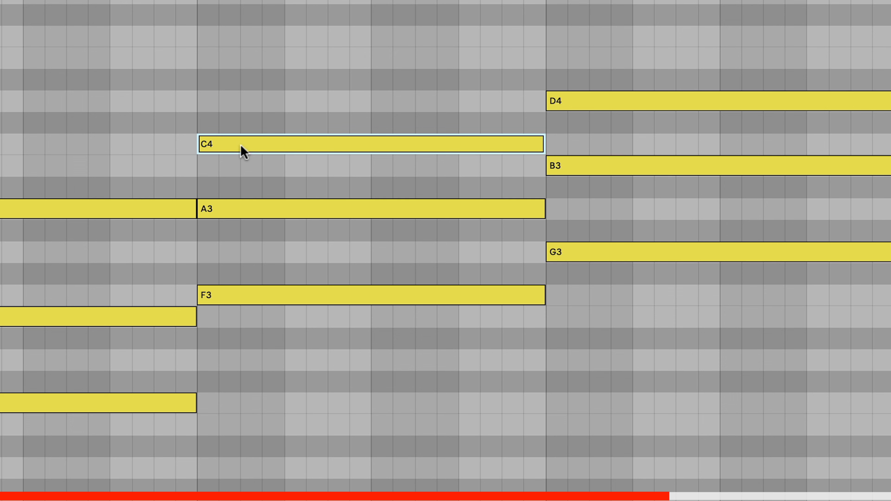
pyautogui.hotkey('shift', 'Down')
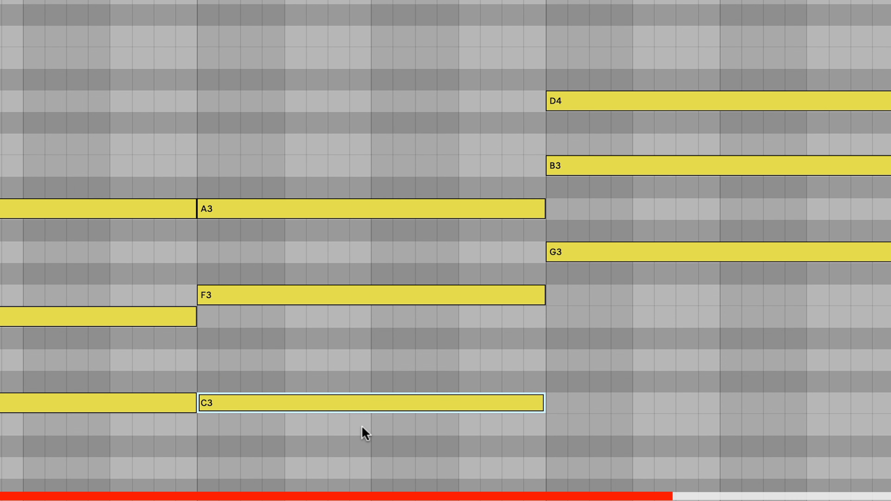
# Step: Lower the top note of the fourth chord by one octave, from D4 to D3
pyautogui.scroll(-1, 363, 431)
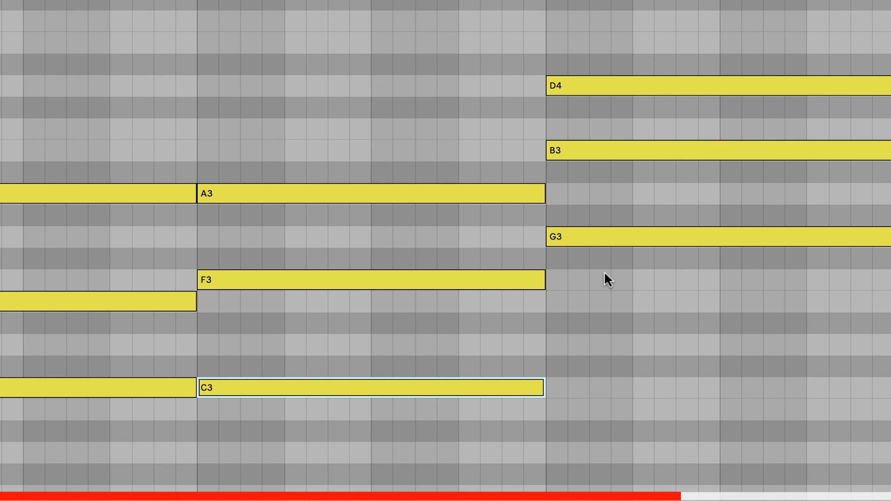
pyautogui.click(602, 90)
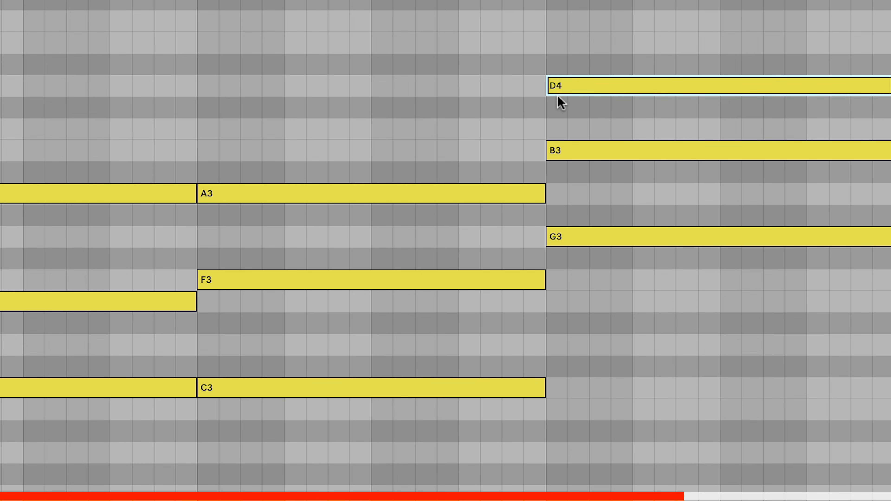
pyautogui.hotkey('shift', 'Down')
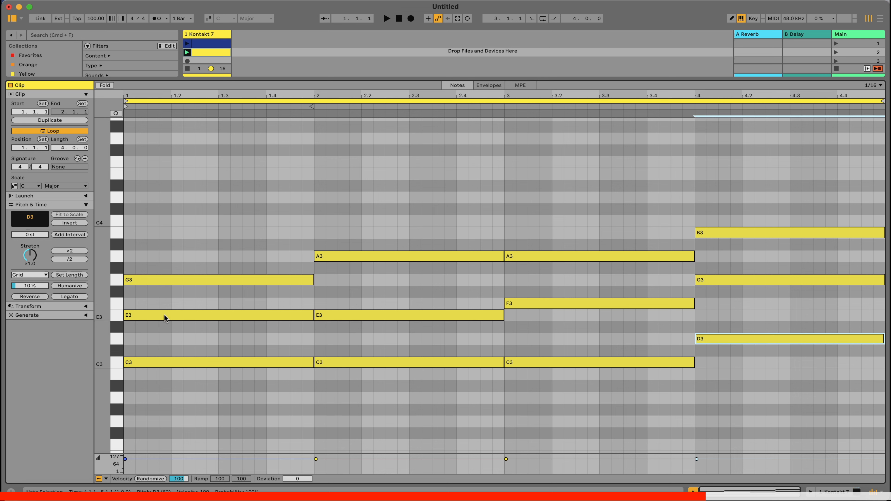
# Step: Move the selection up to the last chord's B3, play the clip through and stop playback
pyautogui.hotkey('alt', 'Up')
pyautogui.hotkey('alt', 'Up')
pyautogui.press('space')
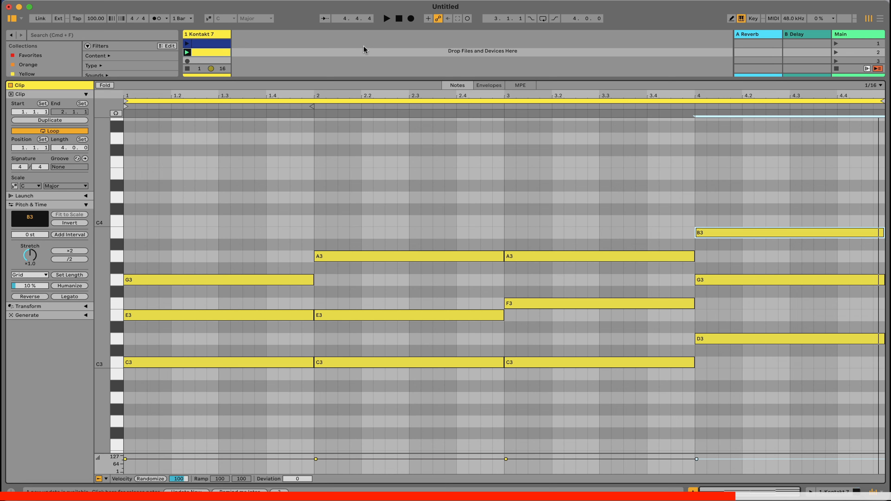
pyautogui.click(398, 19)
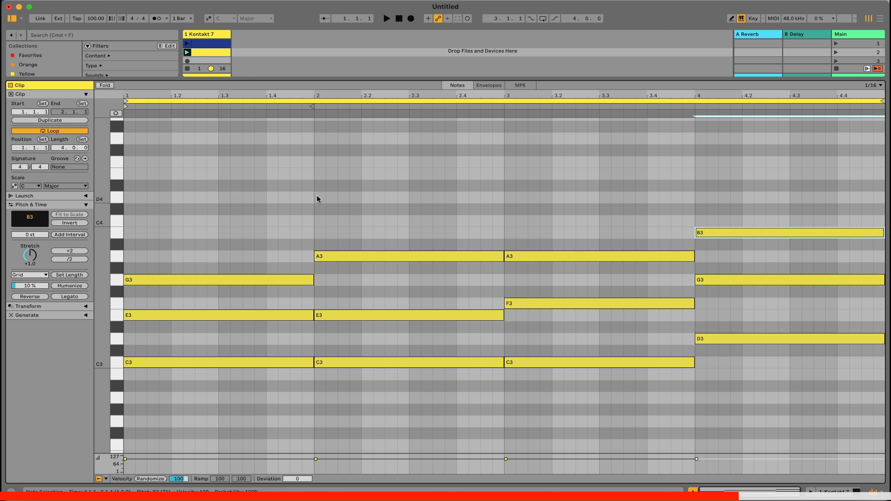
# Step: Undo the octave changes made to the notes in all four chords, including the lowering of the first chord
pyautogui.press('super+z')
pyautogui.press('super+z')
pyautogui.press('super+z')
pyautogui.press('super+z')
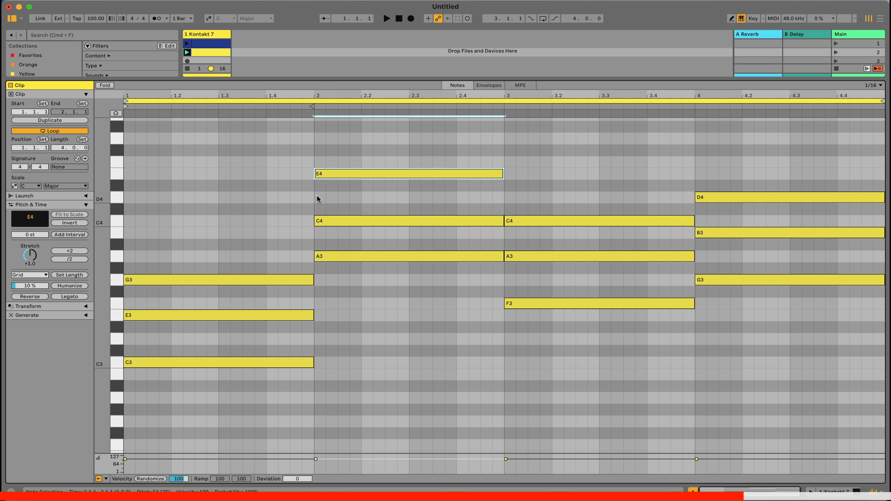
pyautogui.press('super+z')
pyautogui.press('super+z')
pyautogui.press('super+z')
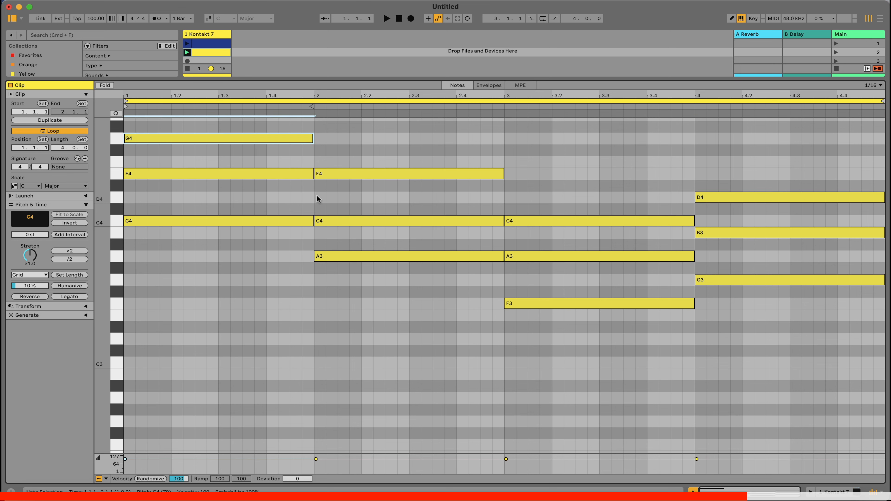
# Step: Lower the first chord's top note by one octave, from G4 to G3
pyautogui.scroll(4, 311, 267)
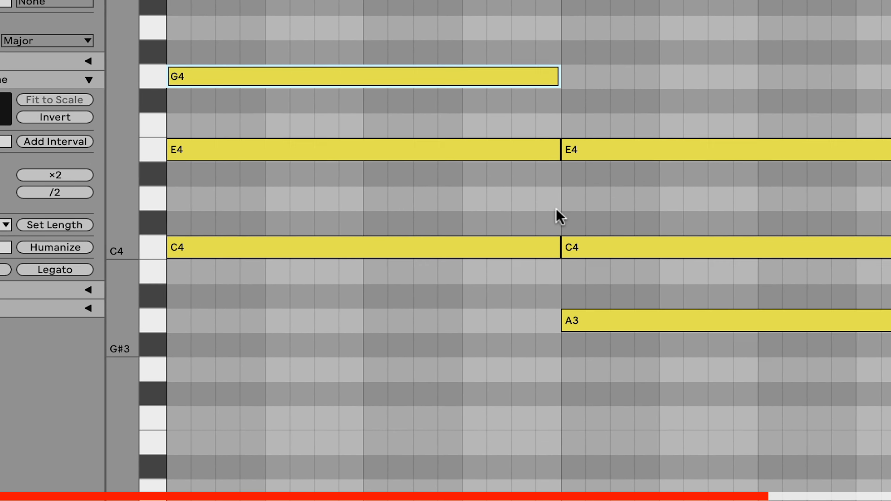
pyautogui.click(341, 104)
pyautogui.click(295, 78)
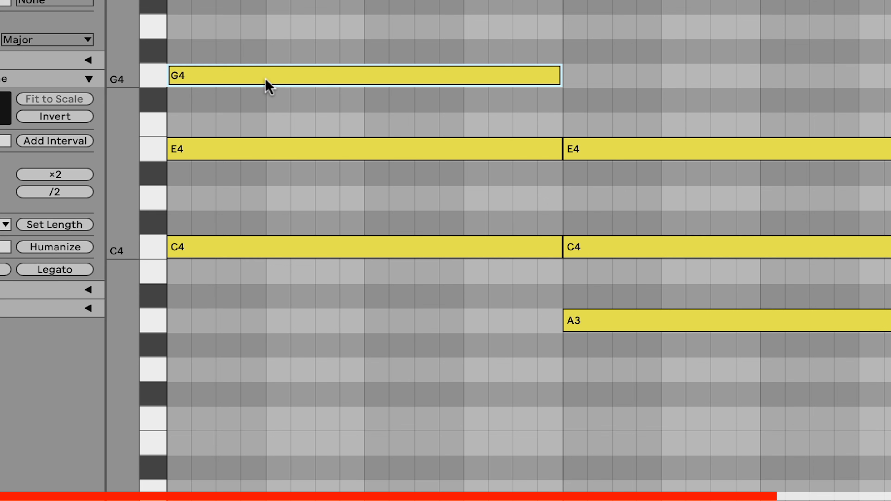
pyautogui.hotkey('shift', 'Down')
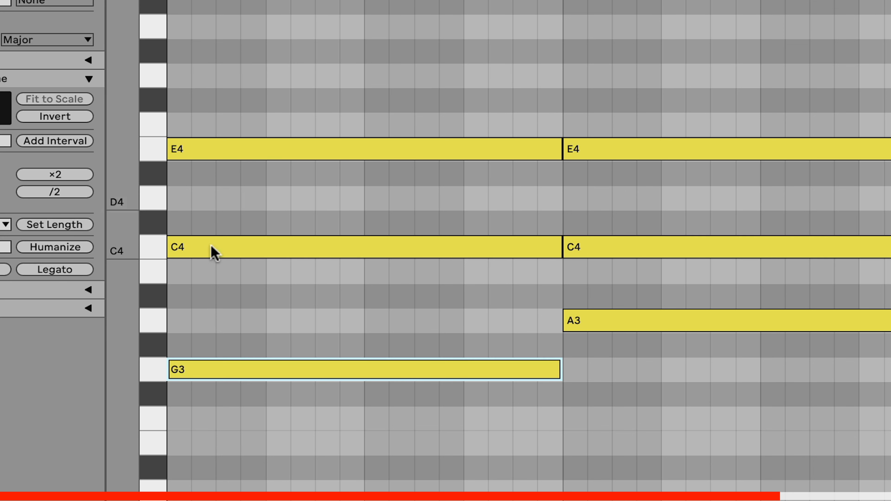
# Step: Keep the second chord as it is and raise the third chord's lowest note by one octave, from F3 to F4
pyautogui.moveTo(672, 424); pyautogui.dragTo(675, 96)
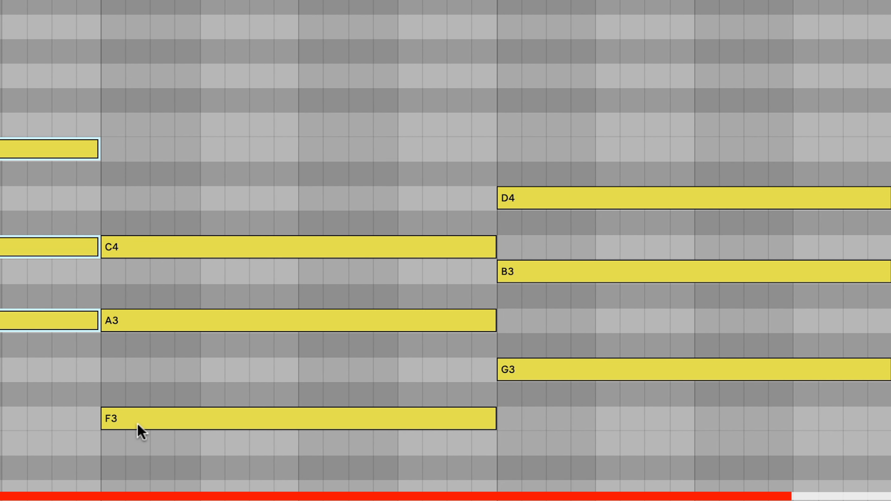
pyautogui.click(692, 422)
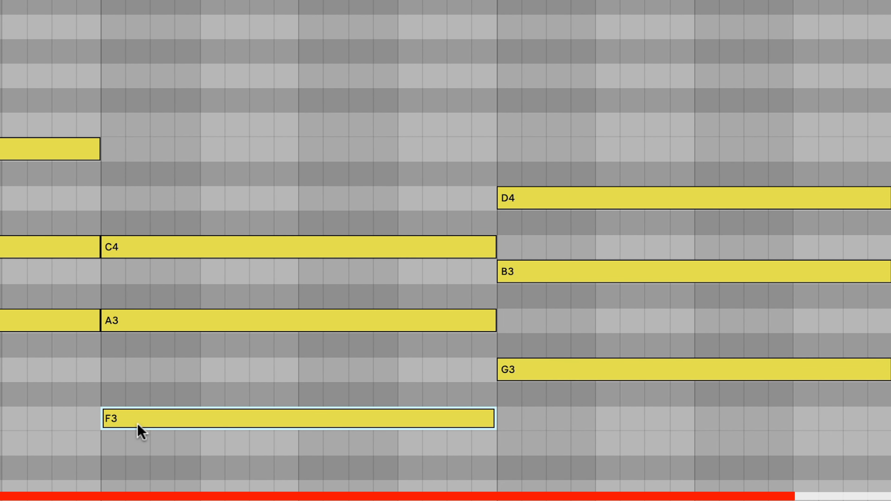
pyautogui.hotkey('shift', 'Up')
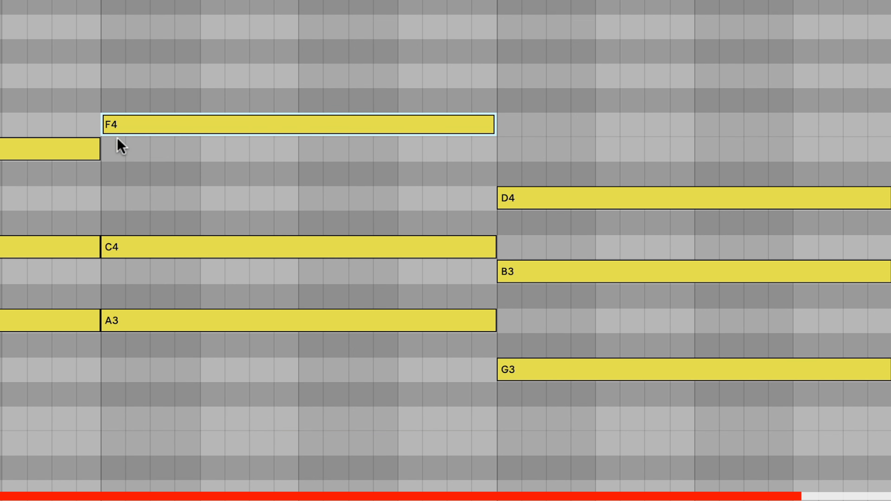
# Step: Raise the fourth chord's lowest note by one octave, from G3 to G4, and clear the selection
pyautogui.scroll(-1, 267, 257)
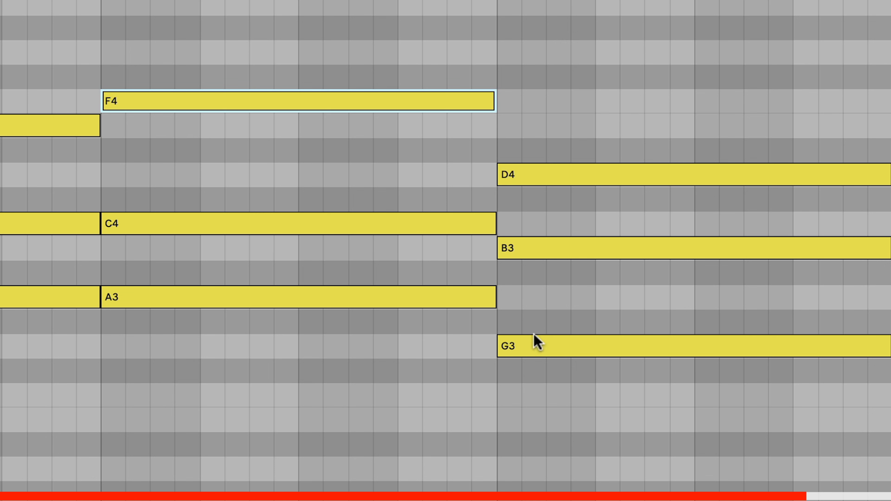
pyautogui.click(548, 349)
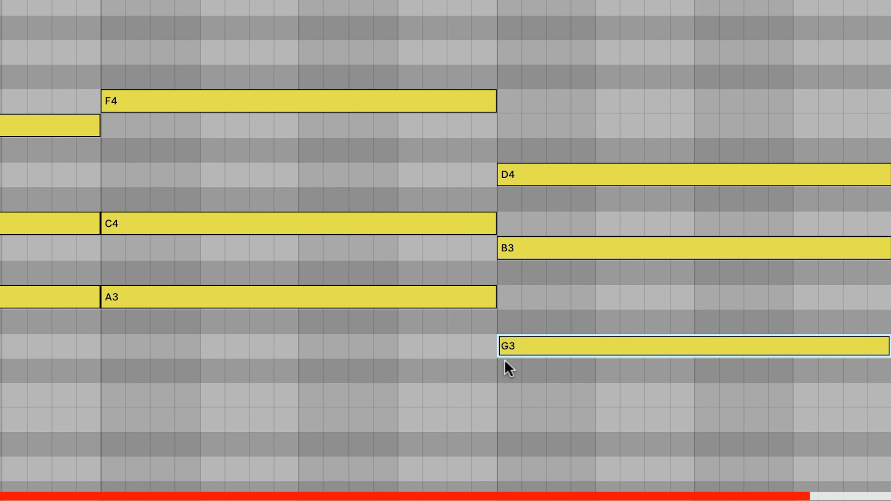
pyautogui.hotkey('shift', 'Up')
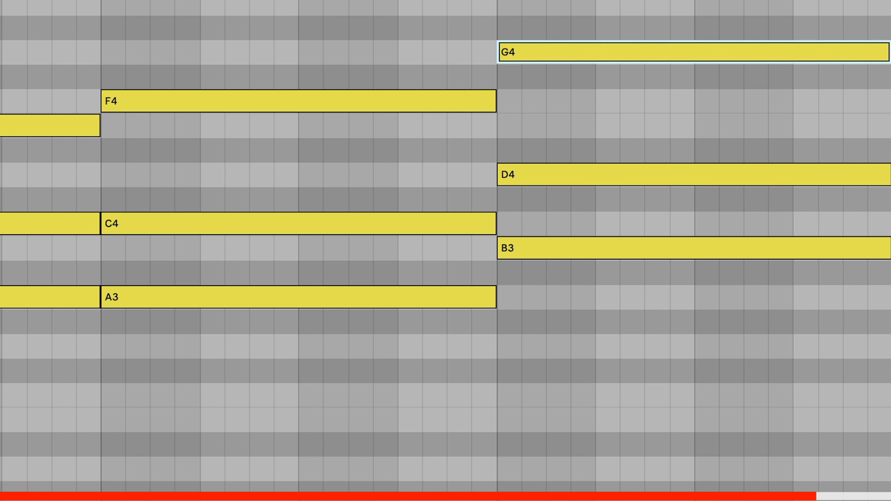
pyautogui.press('Escape')
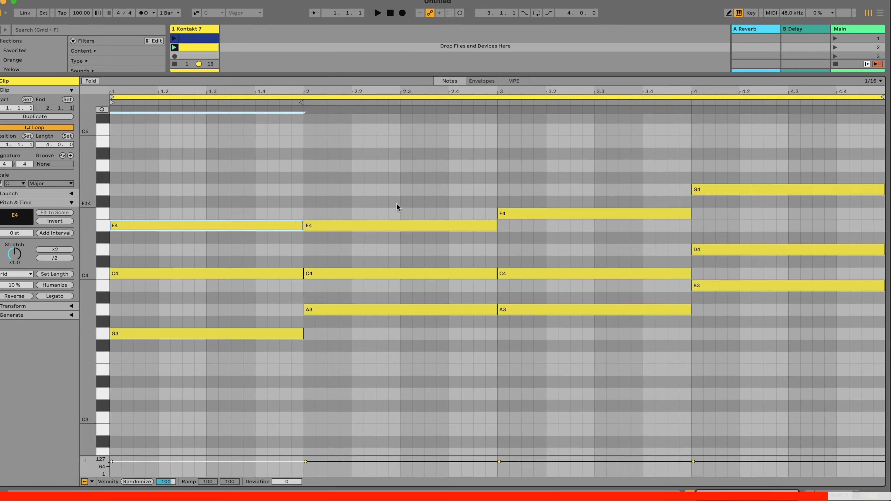
# Step: Select the top notes of the second, third and fourth chords in turn to trace the upper melody line
pyautogui.moveTo(402, 201); pyautogui.dragTo(380, 233)
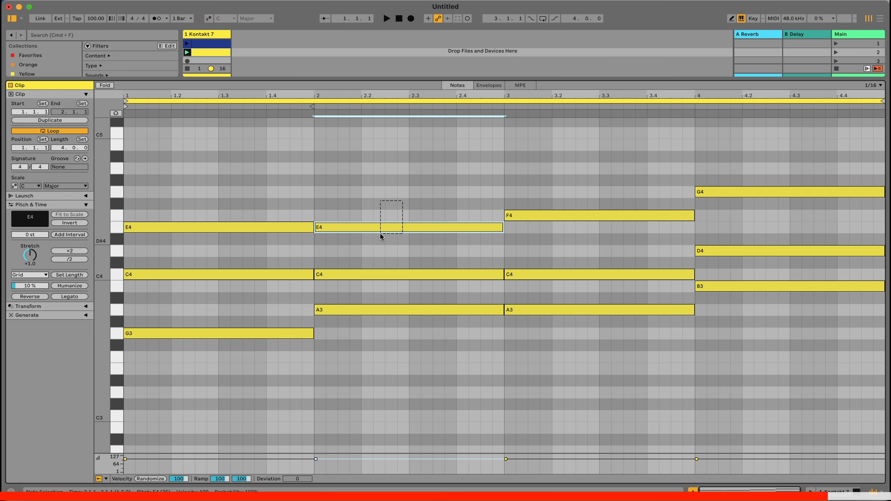
pyautogui.moveTo(564, 189); pyautogui.dragTo(537, 243)
pyautogui.moveTo(743, 145); pyautogui.dragTo(714, 215)
# Step: Clear the note selection, play the revoiced chord progression through and stop playback
pyautogui.click(433, 201)
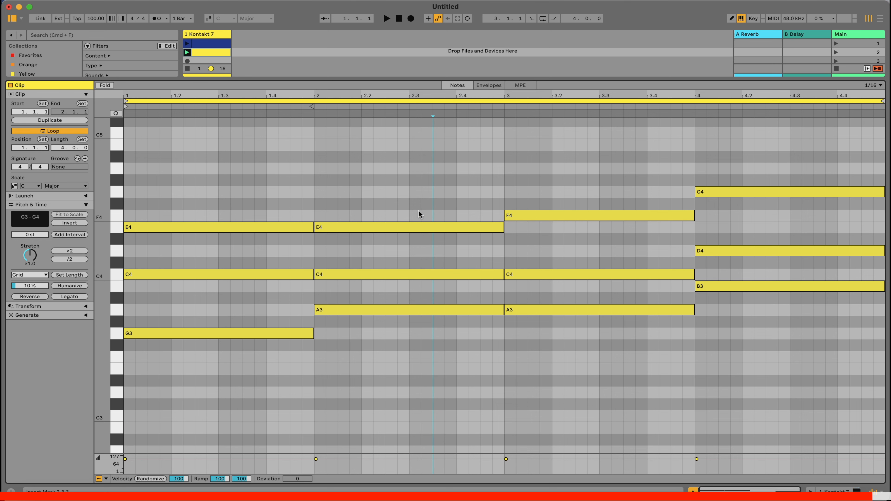
pyautogui.press('space')
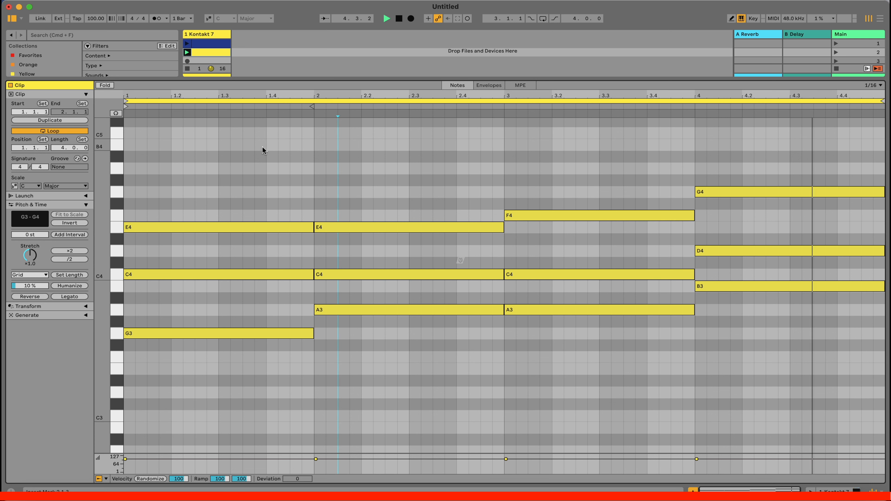
pyautogui.press('space')
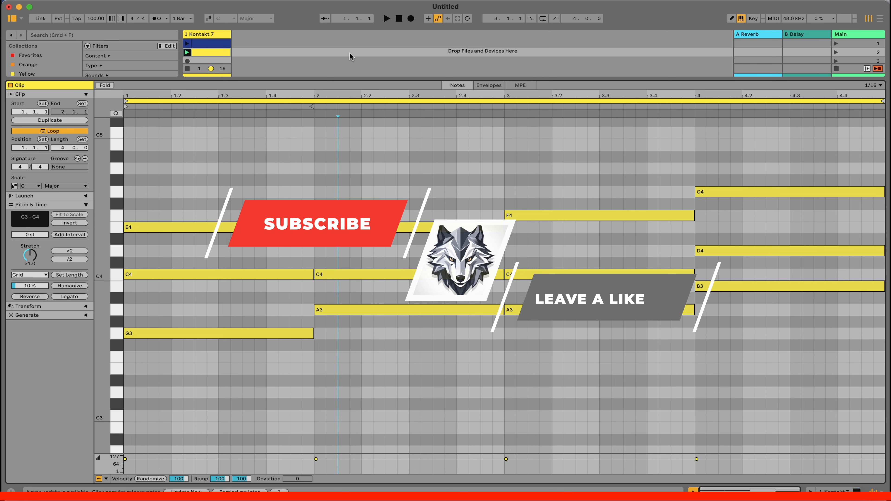